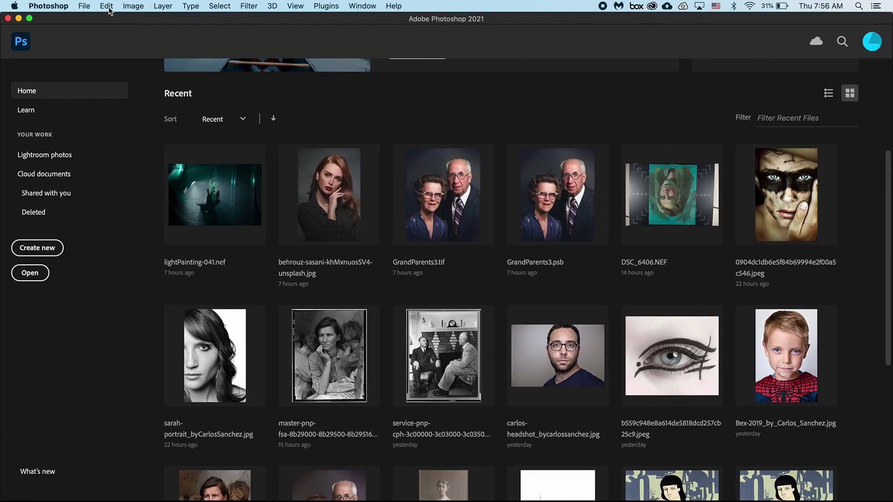
- Choose the North America Prepress 2 preset in Color Settings, making Adobe RGB (1998) the RGB working space
{"action": "left_click", "coordinate": [107, 6]}
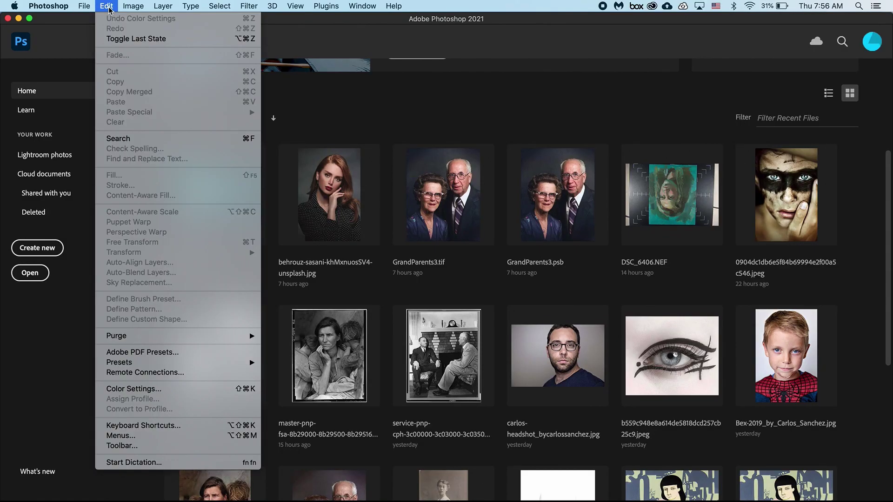
{"action": "left_click", "coordinate": [153, 389]}
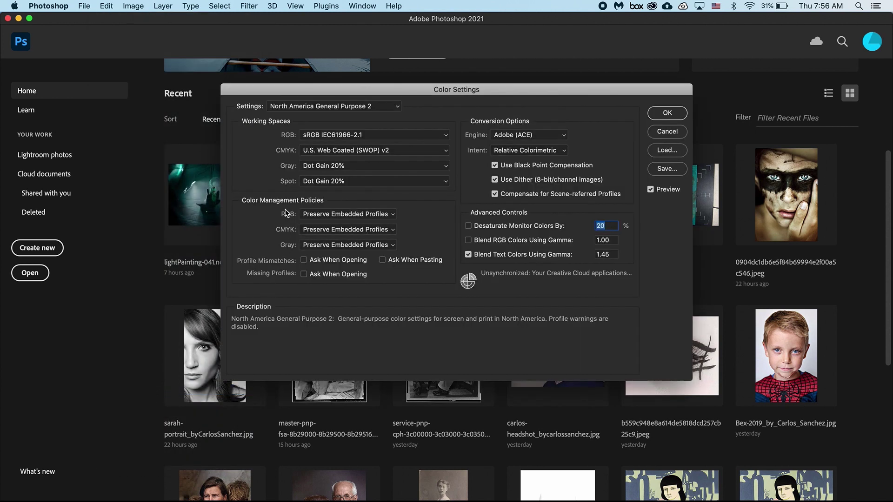
{"action": "mouse_move", "coordinate": [253, 128]}
{"action": "mouse_move", "coordinate": [313, 203]}
{"action": "mouse_move", "coordinate": [484, 126]}
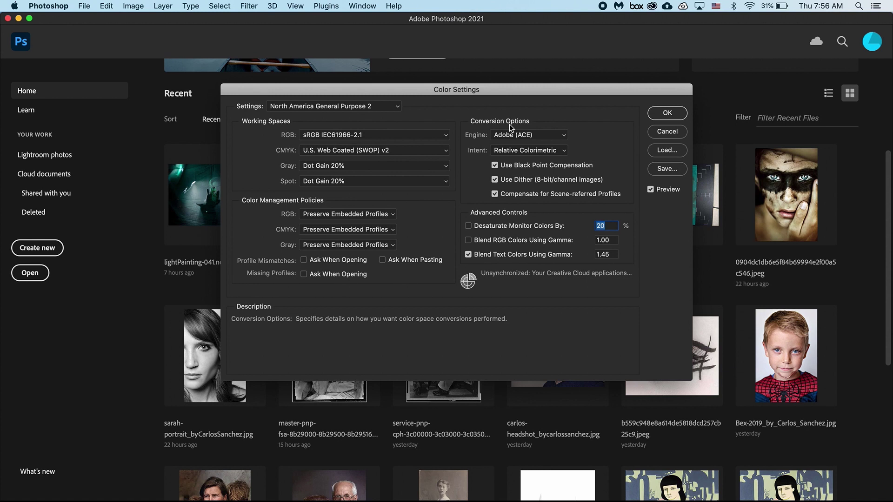
{"action": "left_click", "coordinate": [398, 107]}
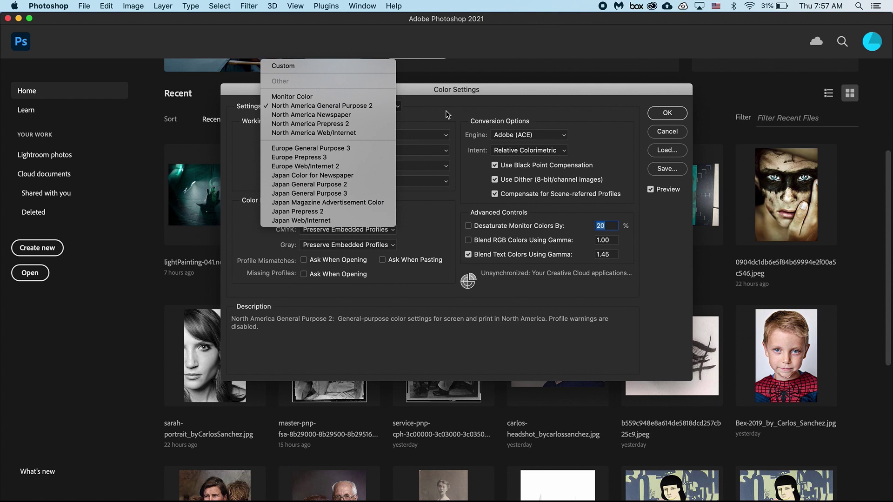
{"action": "left_click", "coordinate": [360, 123]}
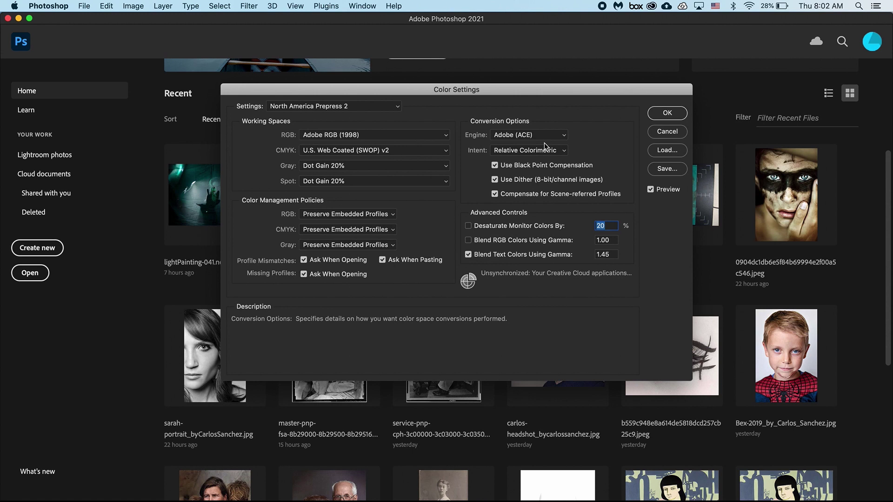
- Apply the Prepress 2 settings, confirm GrandParents3.tif opens in Adobe RGB (1998), then close it
{"action": "left_click", "coordinate": [668, 114]}
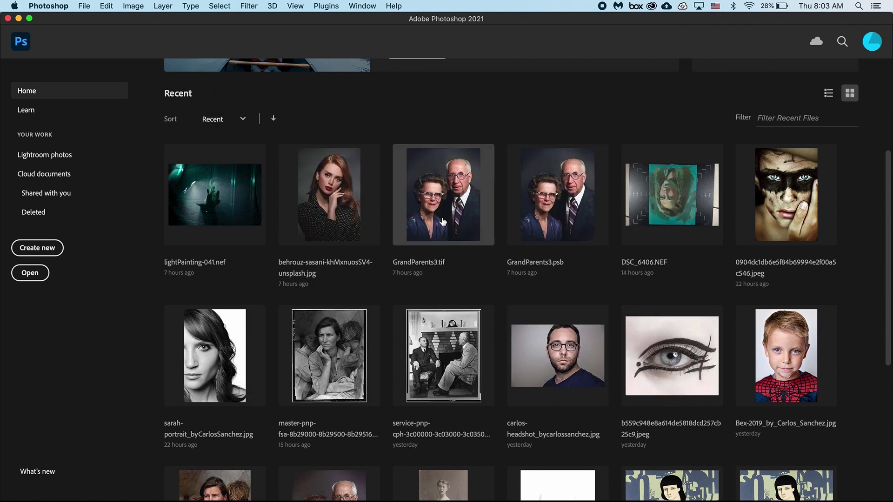
{"action": "left_click", "coordinate": [444, 210]}
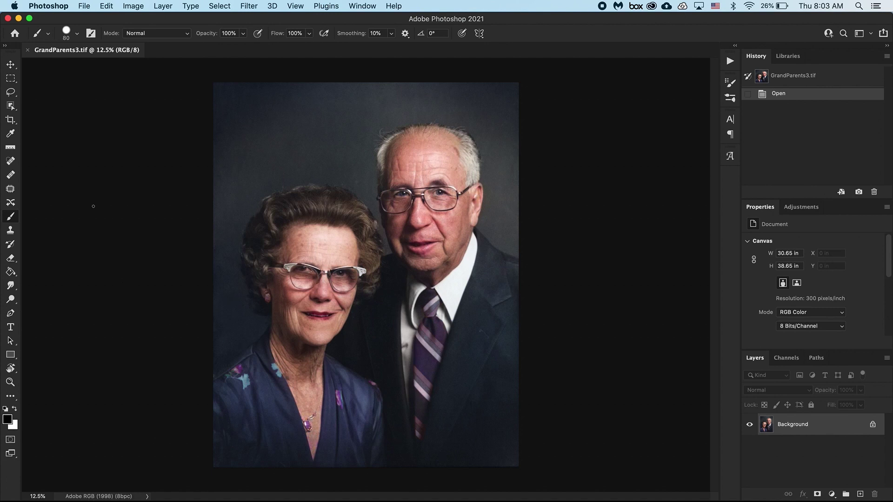
{"action": "left_click", "coordinate": [27, 50]}
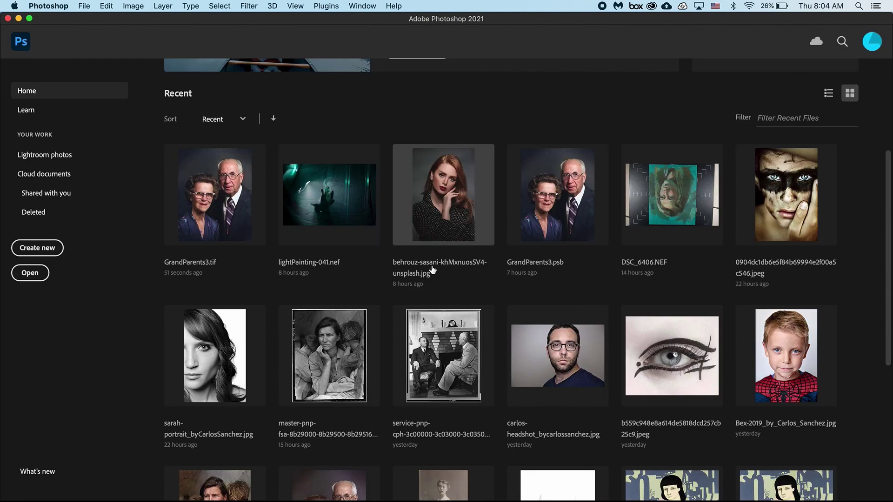
- Try opening the red-haired portrait JPEG, cancel its profile mismatch warning, and return to Color Settings
{"action": "left_click", "coordinate": [441, 225]}
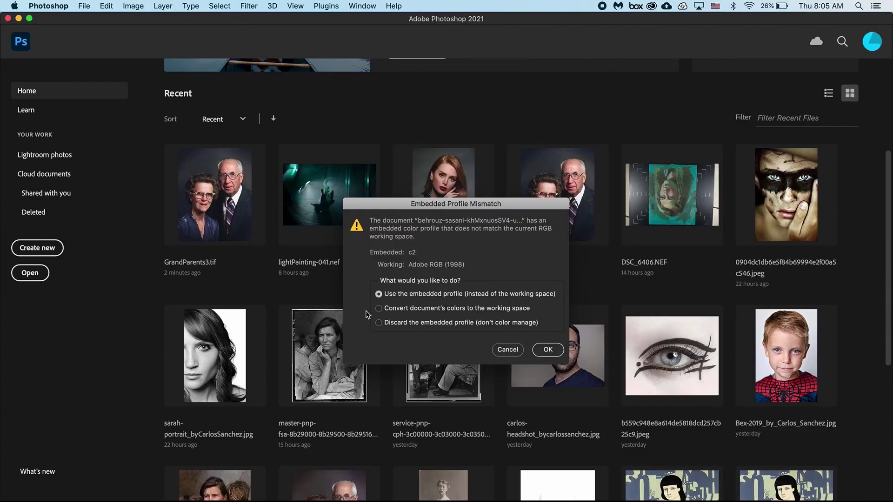
{"action": "left_click", "coordinate": [506, 353]}
{"action": "left_click", "coordinate": [109, 9]}
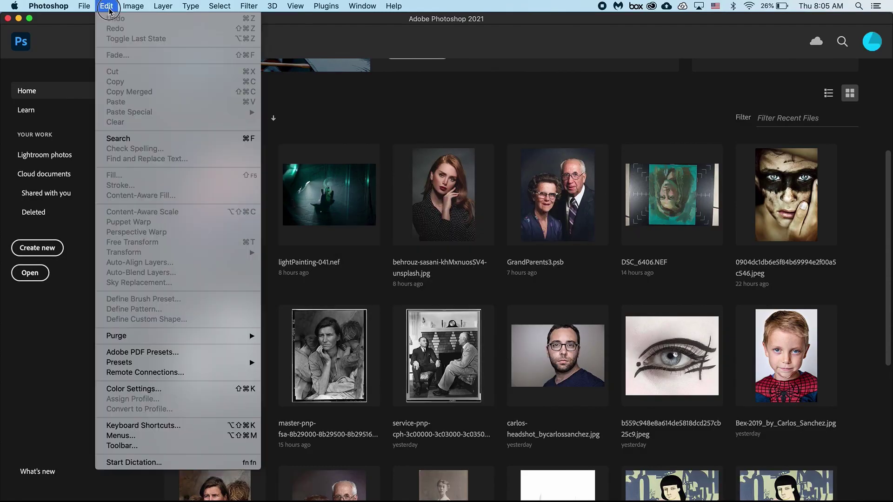
{"action": "left_click", "coordinate": [138, 396]}
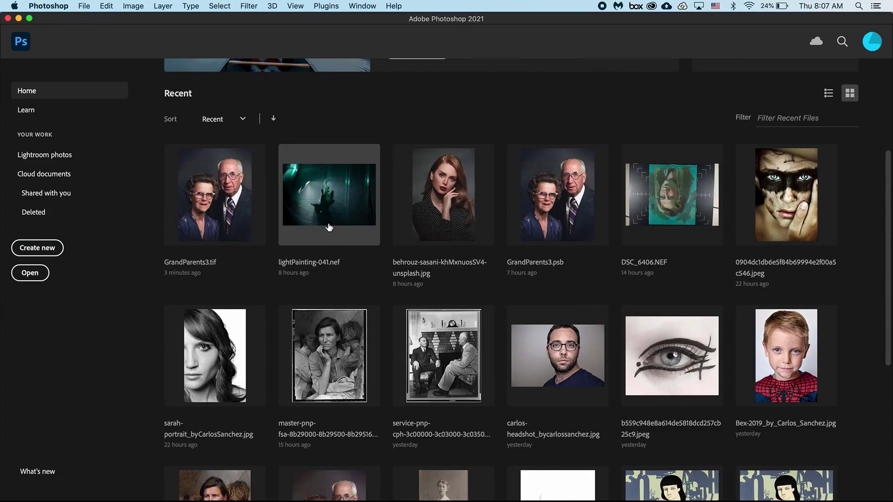
- Open lightPainting-041.nef from Camera Raw with Adobe RGB (1998), 16-bit workflow output
{"action": "left_click", "coordinate": [326, 217]}
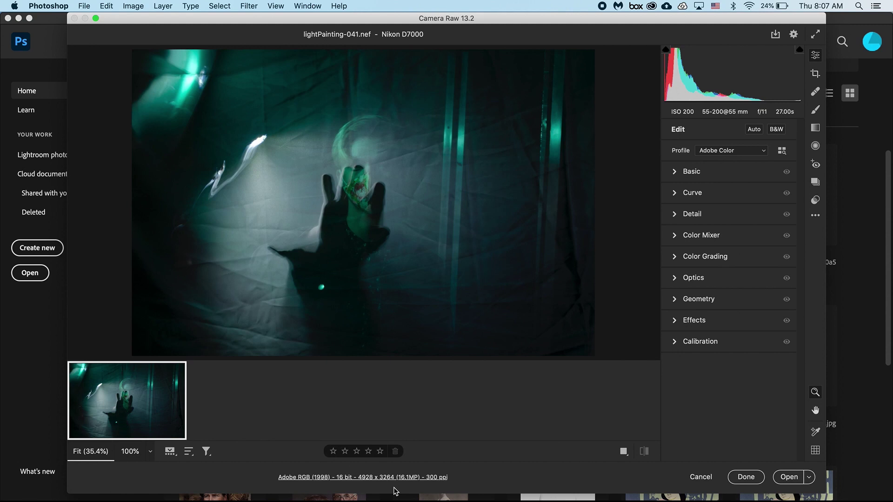
{"action": "left_click", "coordinate": [371, 479]}
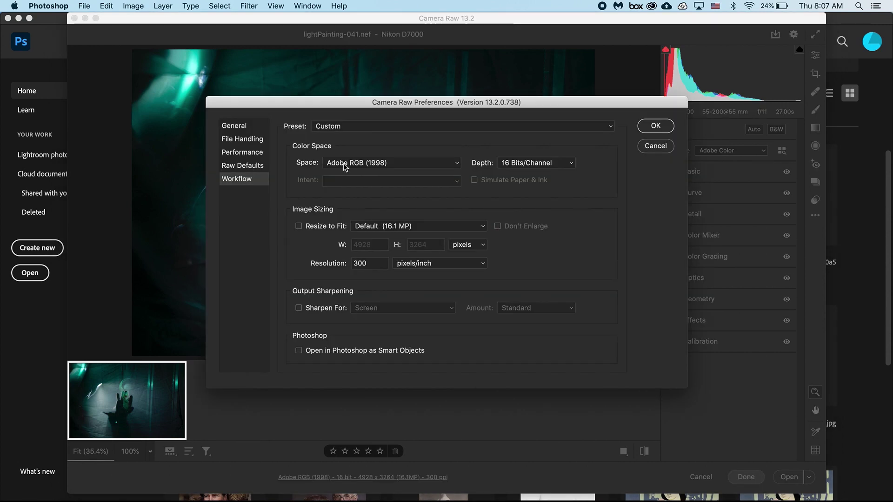
{"action": "left_click", "coordinate": [394, 168]}
{"action": "left_click", "coordinate": [390, 166]}
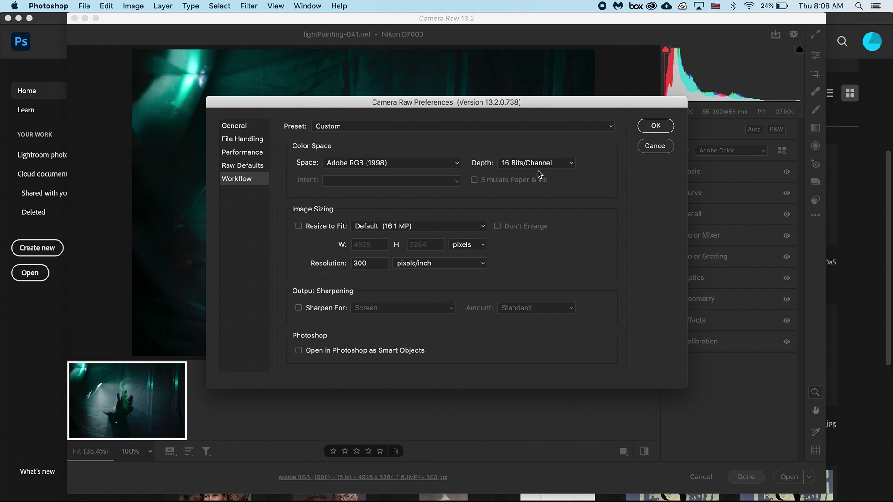
{"action": "left_click", "coordinate": [658, 127]}
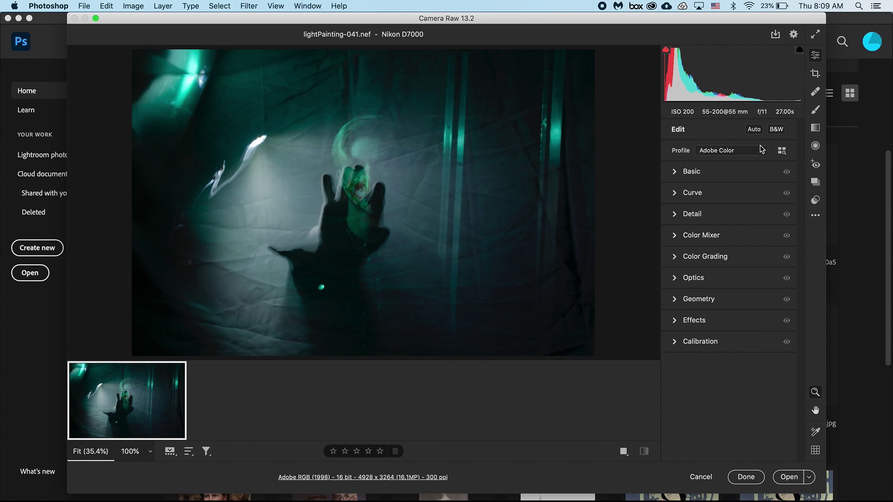
{"action": "left_click", "coordinate": [789, 477]}
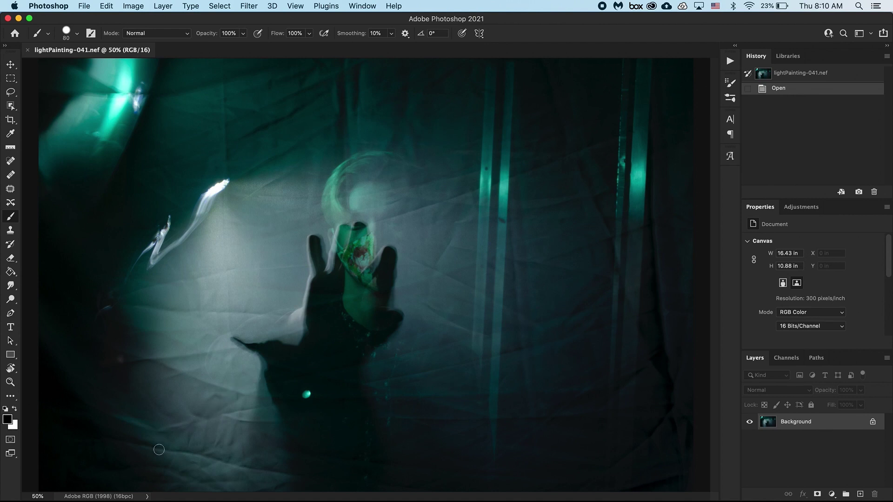
- Set the status bar readout to Document Profile, showing Adobe RGB (1998) (16bpc)
{"action": "left_click", "coordinate": [146, 497]}
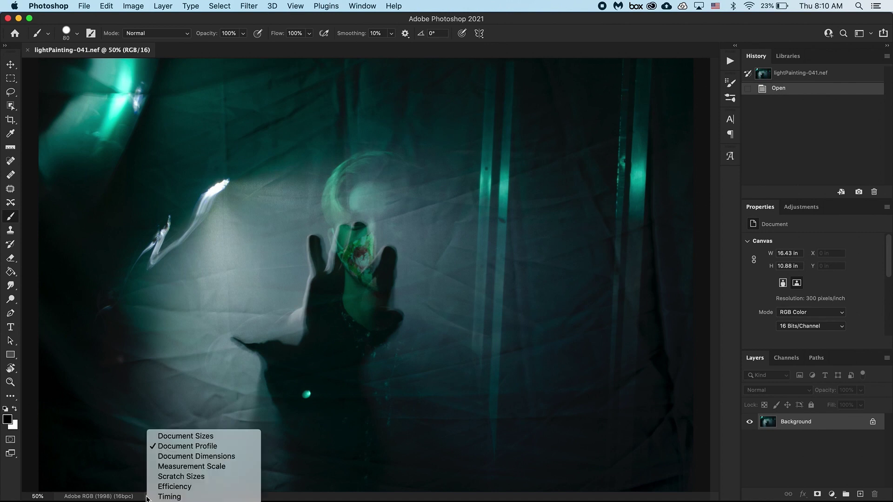
{"action": "left_click", "coordinate": [202, 448]}
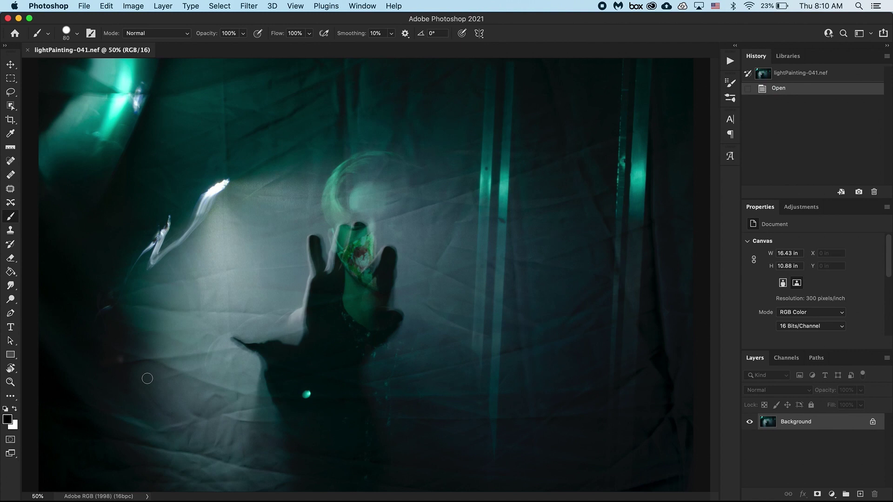
- Save a Save for Web (Legacy) copy 800 px wide with Convert to sRGB enabled
{"action": "left_click", "coordinate": [78, 9]}
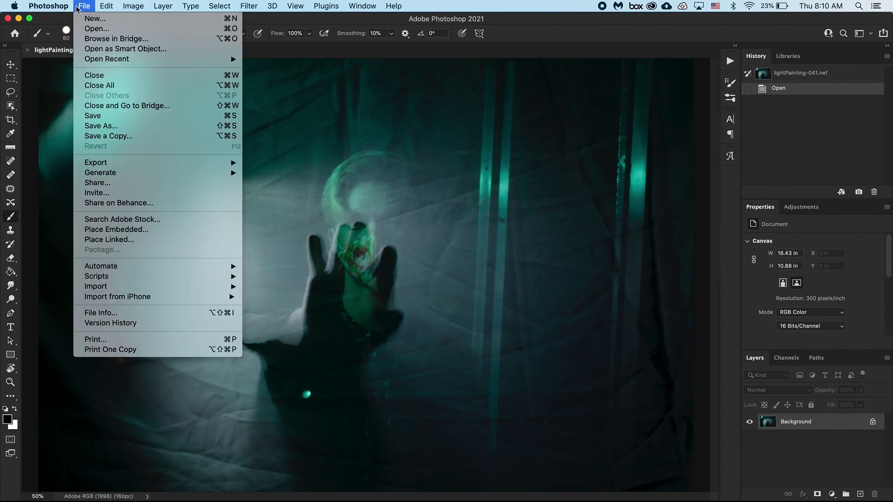
{"action": "mouse_move", "coordinate": [94, 166]}
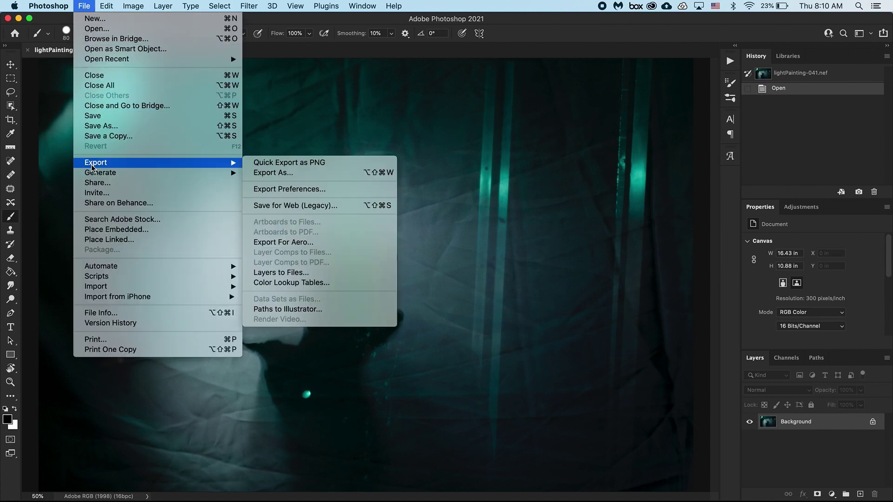
{"action": "left_click", "coordinate": [290, 208]}
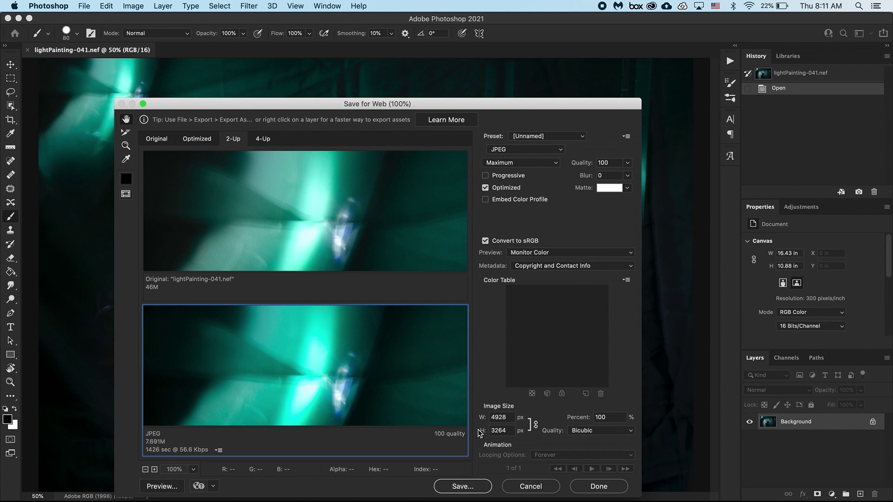
{"action": "double_click", "coordinate": [502, 416]}
{"action": "type", "text": "800"}
{"action": "left_click", "coordinate": [467, 485]}
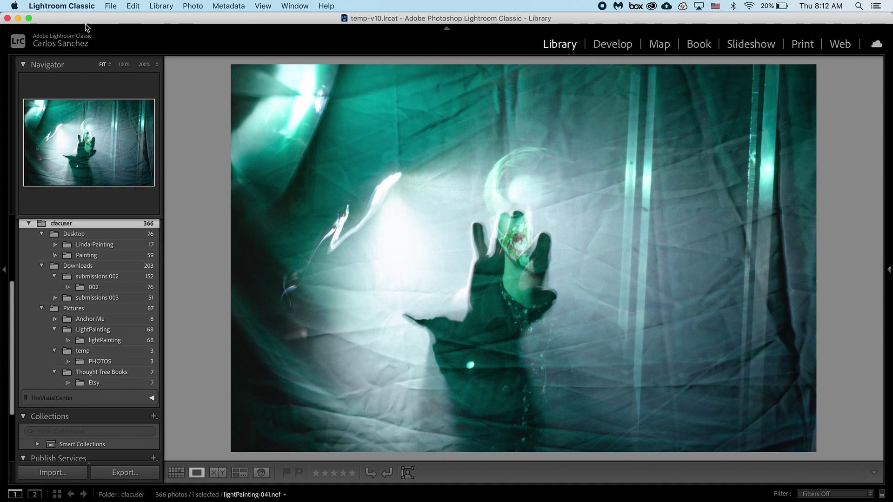
{"action": "left_click", "coordinate": [74, 6]}
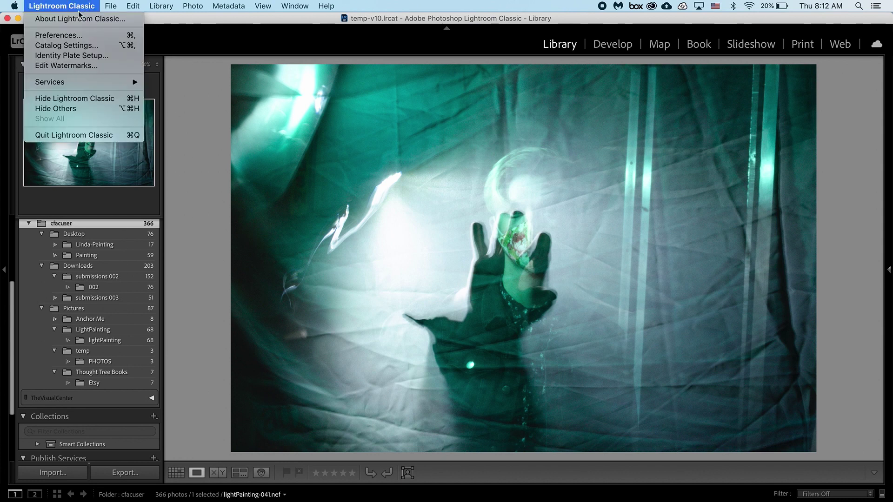
{"action": "left_click", "coordinate": [75, 37]}
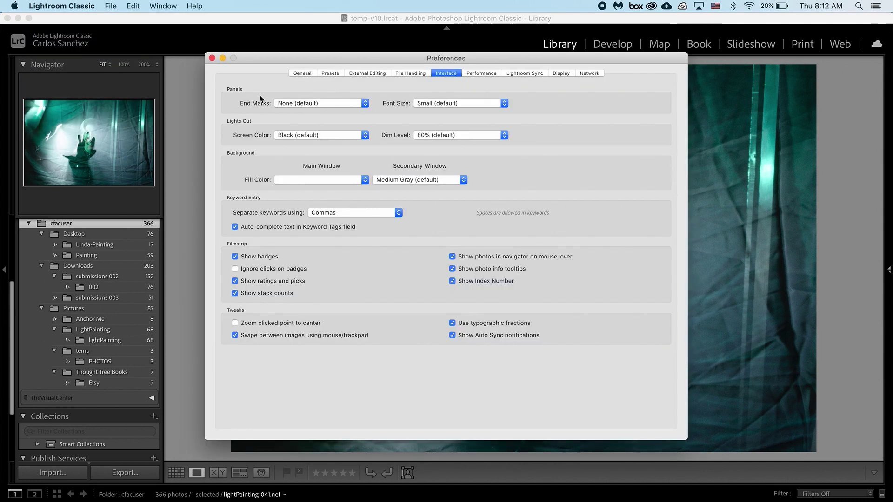
{"action": "left_click", "coordinate": [364, 74]}
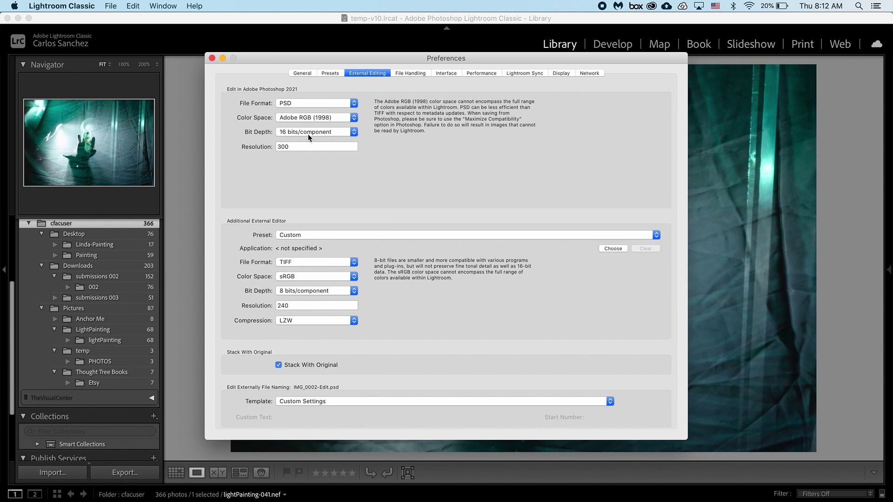
{"action": "left_click", "coordinate": [212, 58]}
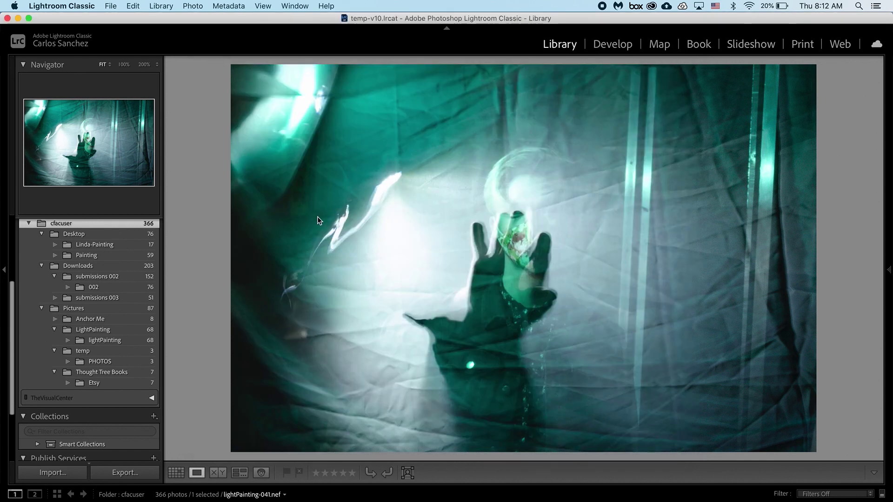
- Send the light-painting photo to Adobe Photoshop 2021 for editing, then bring up Lightroom's export options
{"action": "right_click", "coordinate": [415, 228]}
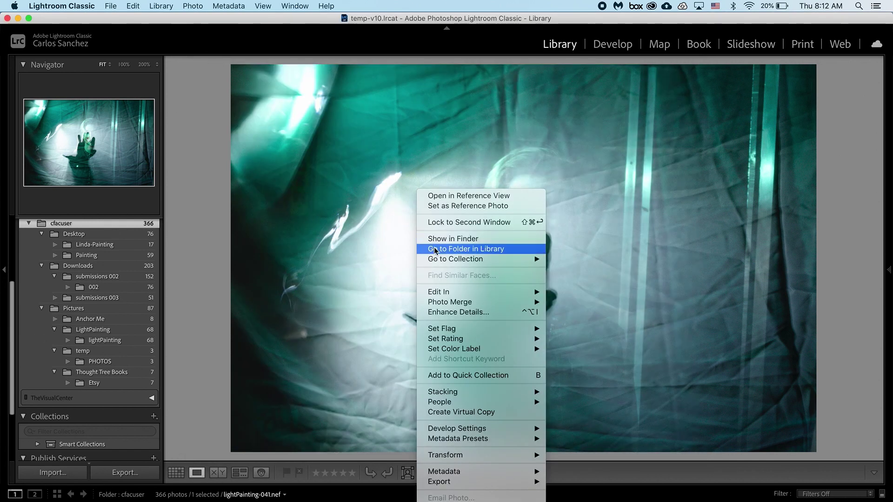
{"action": "mouse_move", "coordinate": [448, 293]}
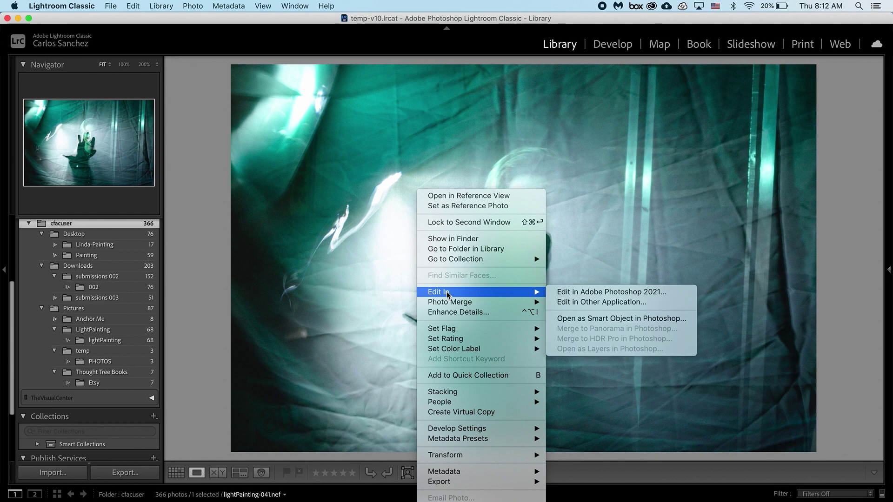
{"action": "left_click", "coordinate": [579, 292]}
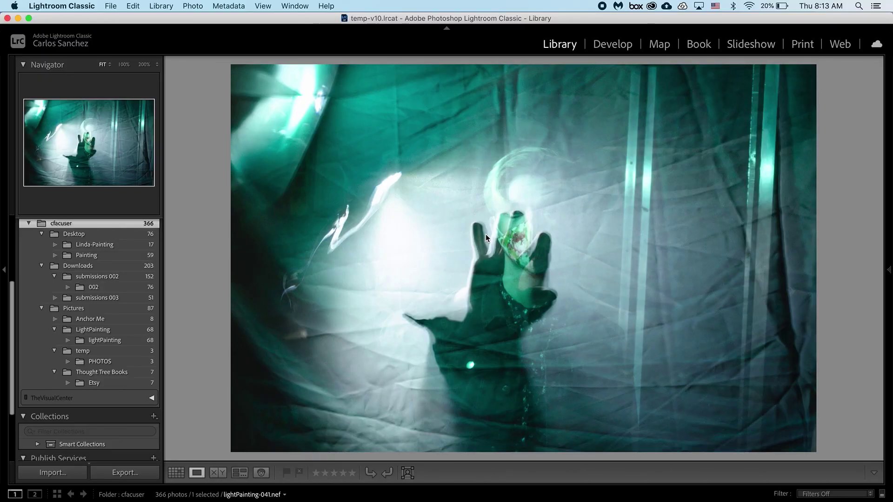
{"action": "left_click", "coordinate": [128, 478]}
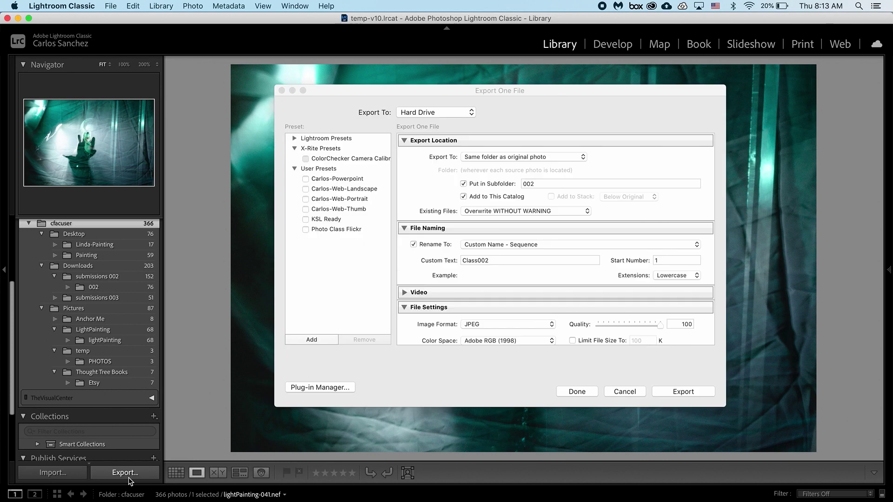
- Scroll the Export One File dialog to File Settings: JPEG, quality 100, Adobe RGB (1998)
{"action": "scroll", "coordinate": [430, 186], "scroll_direction": "down", "scroll_amount": 5}
{"action": "scroll", "coordinate": [431, 186], "scroll_direction": "down", "scroll_amount": 3}
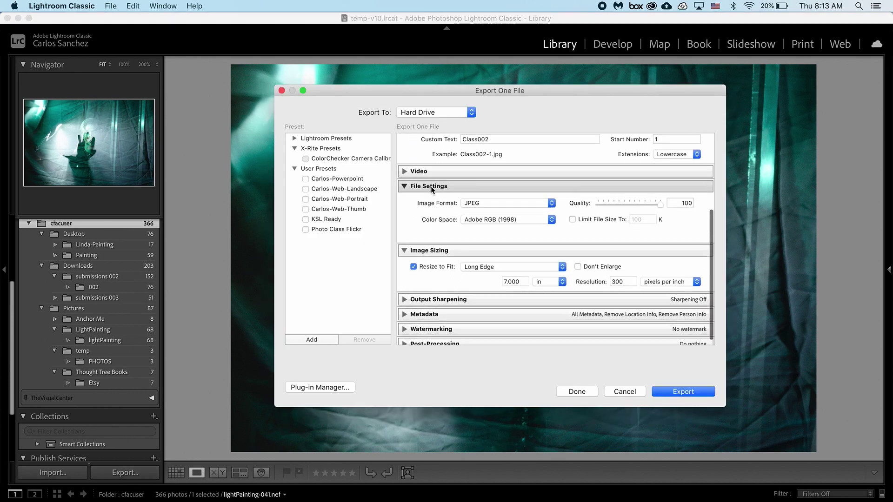